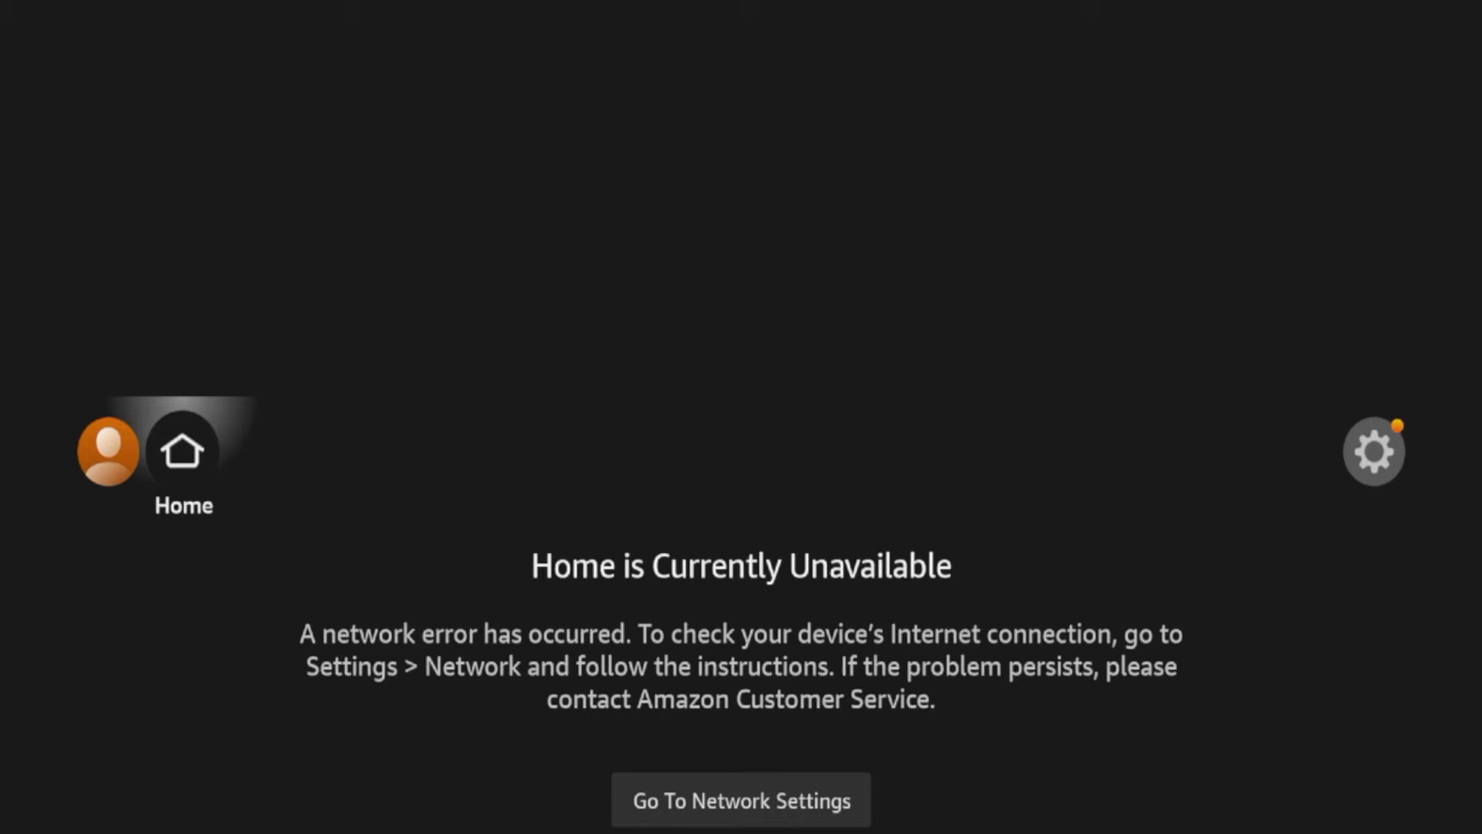
Step: Open the Network settings page from the Settings gear
{"action": "key", "text": "Right"}
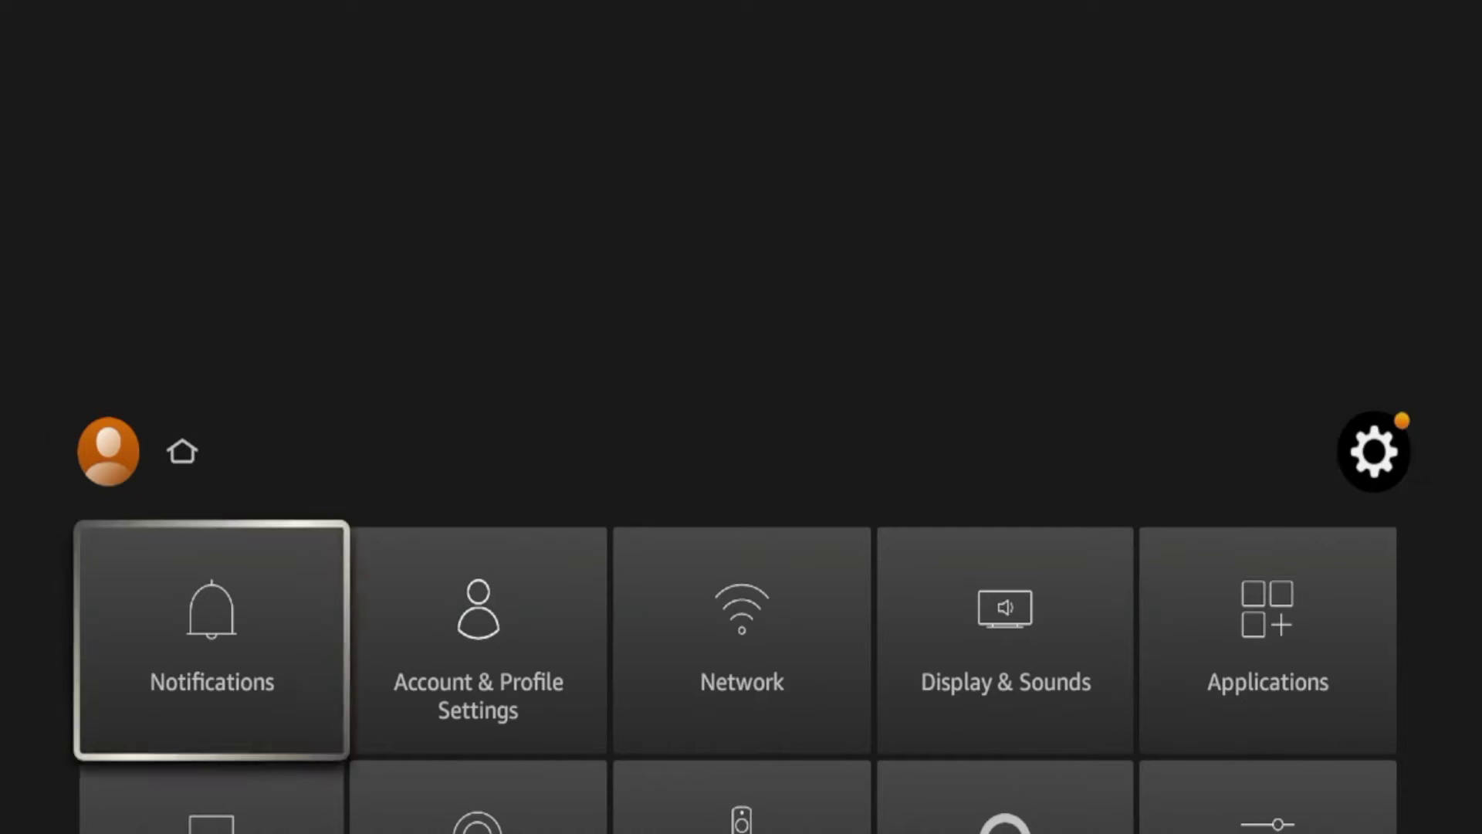
{"action": "key", "text": "Down"}
{"action": "key", "text": "Right"}
{"action": "key", "text": "Right"}
{"action": "key", "text": "Return"}
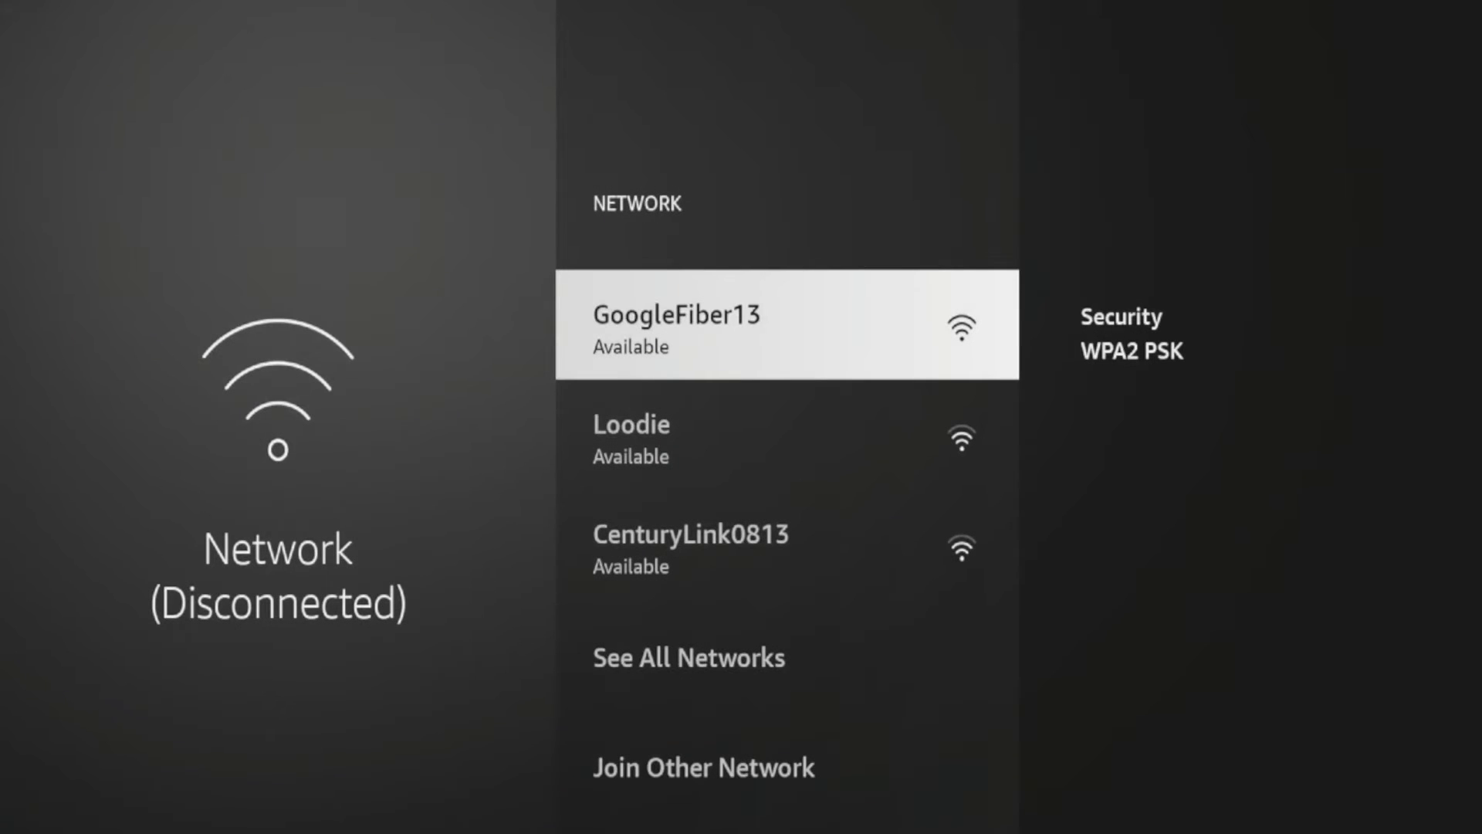
Step: Scroll the network options to confirm Wi-Fi is ON, then return to the available networks
{"action": "key", "text": "Down"}
{"action": "key", "text": "Down"}
{"action": "key", "text": "Down"}
{"action": "key", "text": "Down"}
{"action": "key", "text": "Down"}
{"action": "key", "text": "Down"}
{"action": "key", "text": "Up"}
{"action": "key", "text": "Down"}
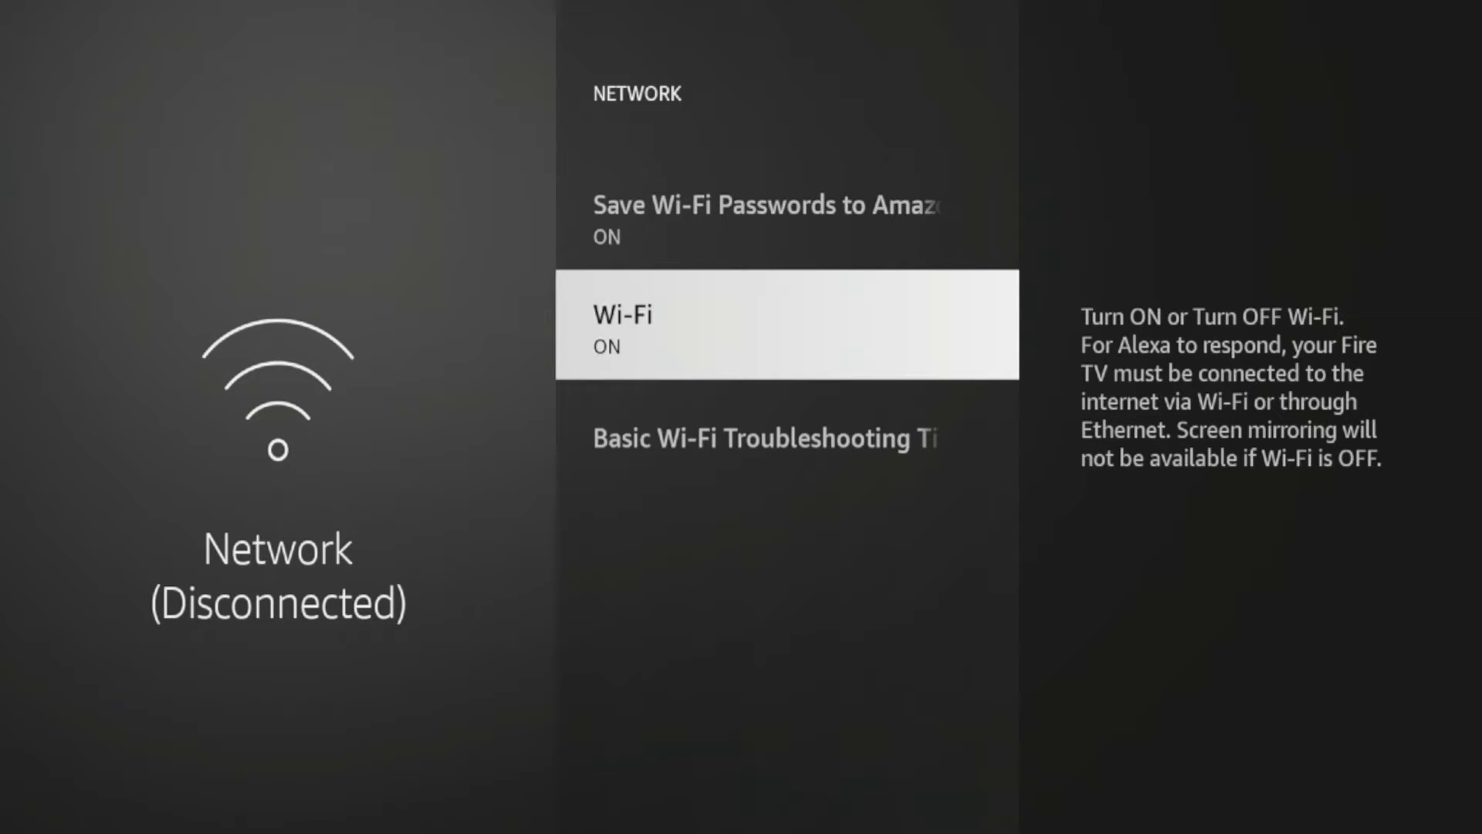
{"action": "key", "text": "Up"}
{"action": "key", "text": "Up"}
{"action": "key", "text": "Up"}
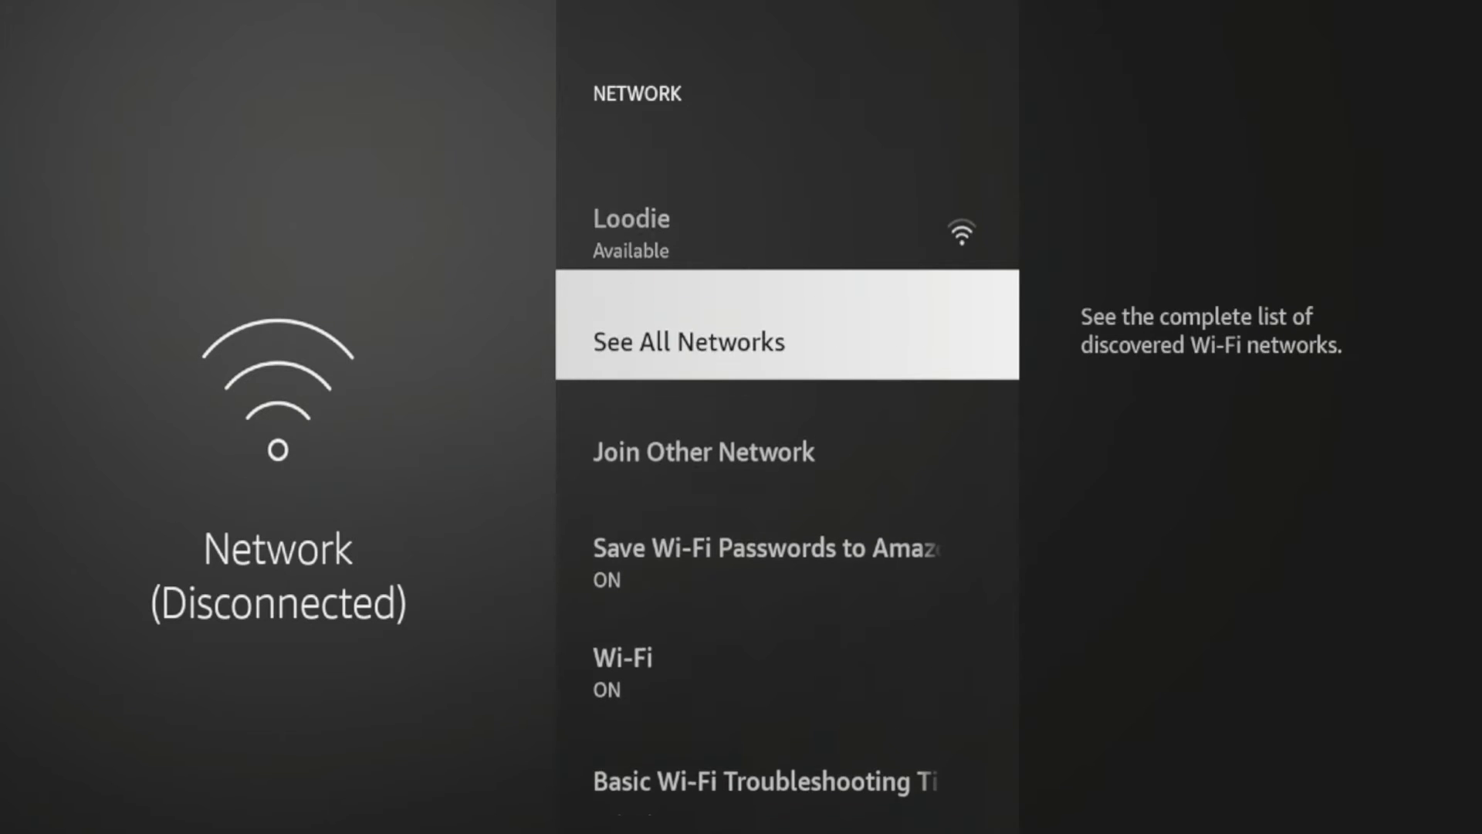
Step: Browse the three listed networks, then select GoogleFiber13 to bring up its empty password entry
{"action": "key", "text": "Up"}
{"action": "key", "text": "Up"}
{"action": "key", "text": "Up"}
{"action": "key", "text": "Down"}
{"action": "key", "text": "Up"}
{"action": "key", "text": "Down"}
{"action": "key", "text": "Down"}
{"action": "key", "text": "Up"}
{"action": "key", "text": "Up"}
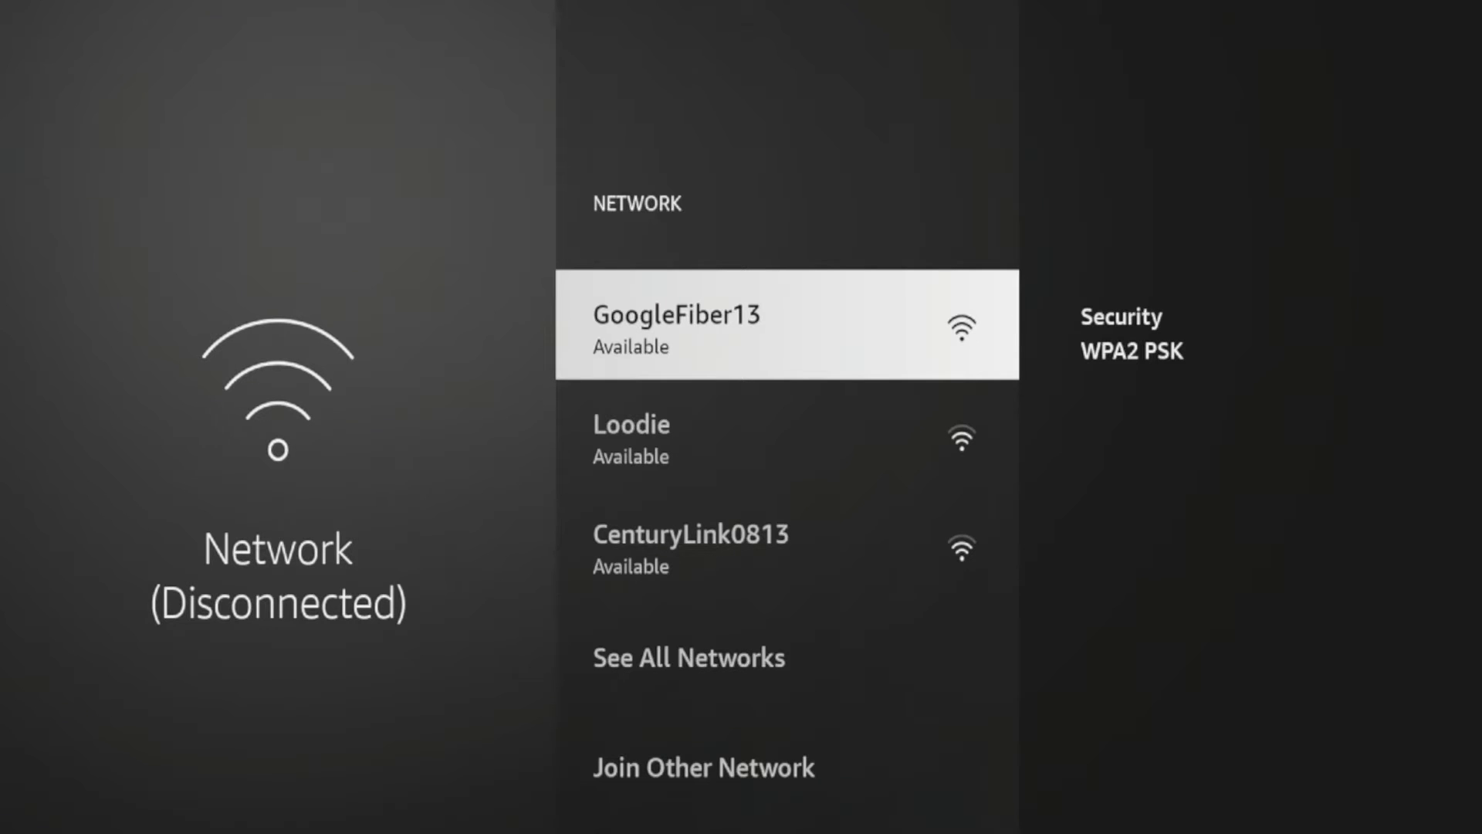
{"action": "key", "text": "Down"}
{"action": "key", "text": "Up"}
{"action": "key", "text": "Down"}
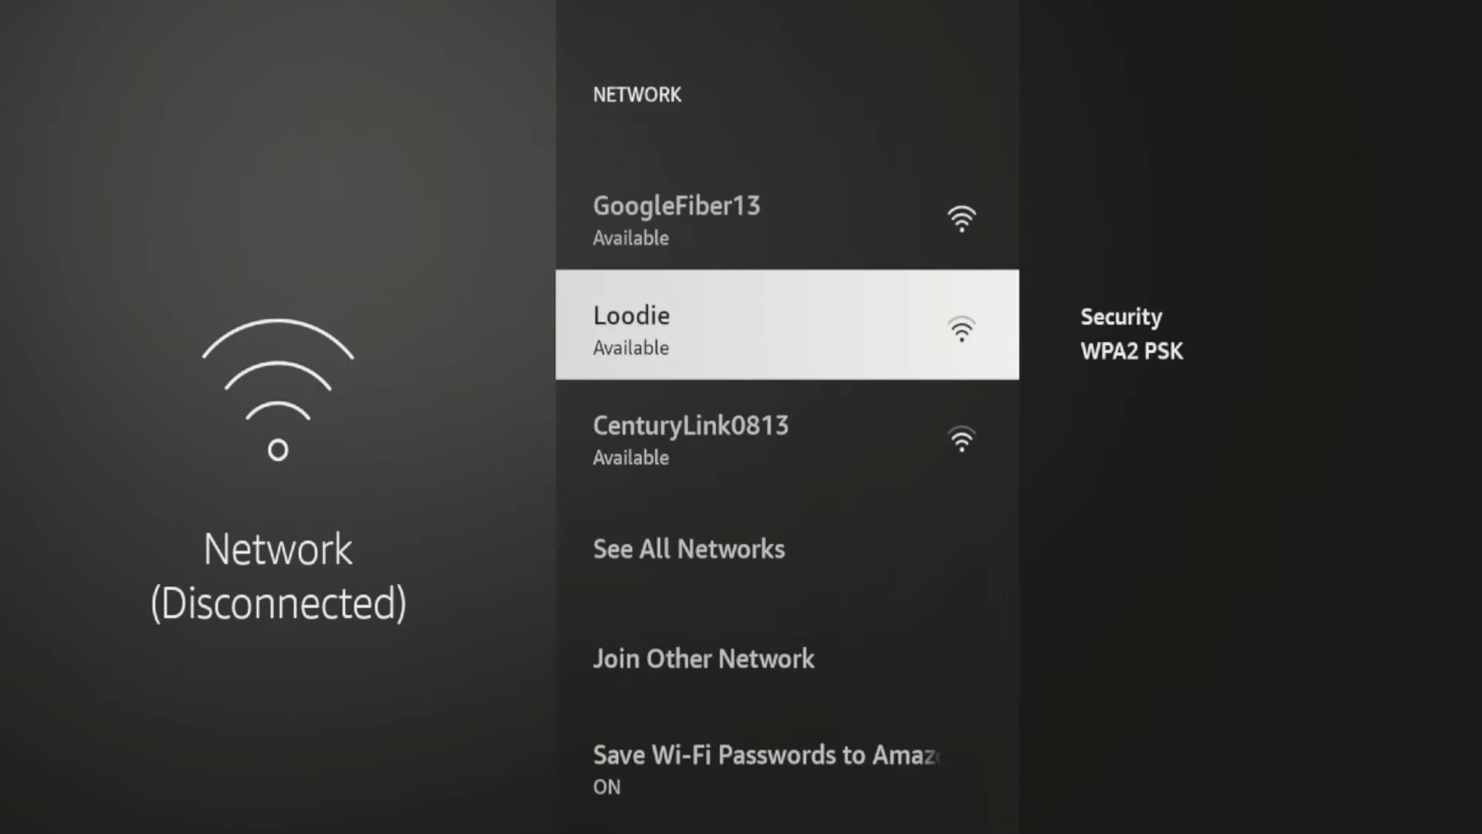
{"action": "key", "text": "Up"}
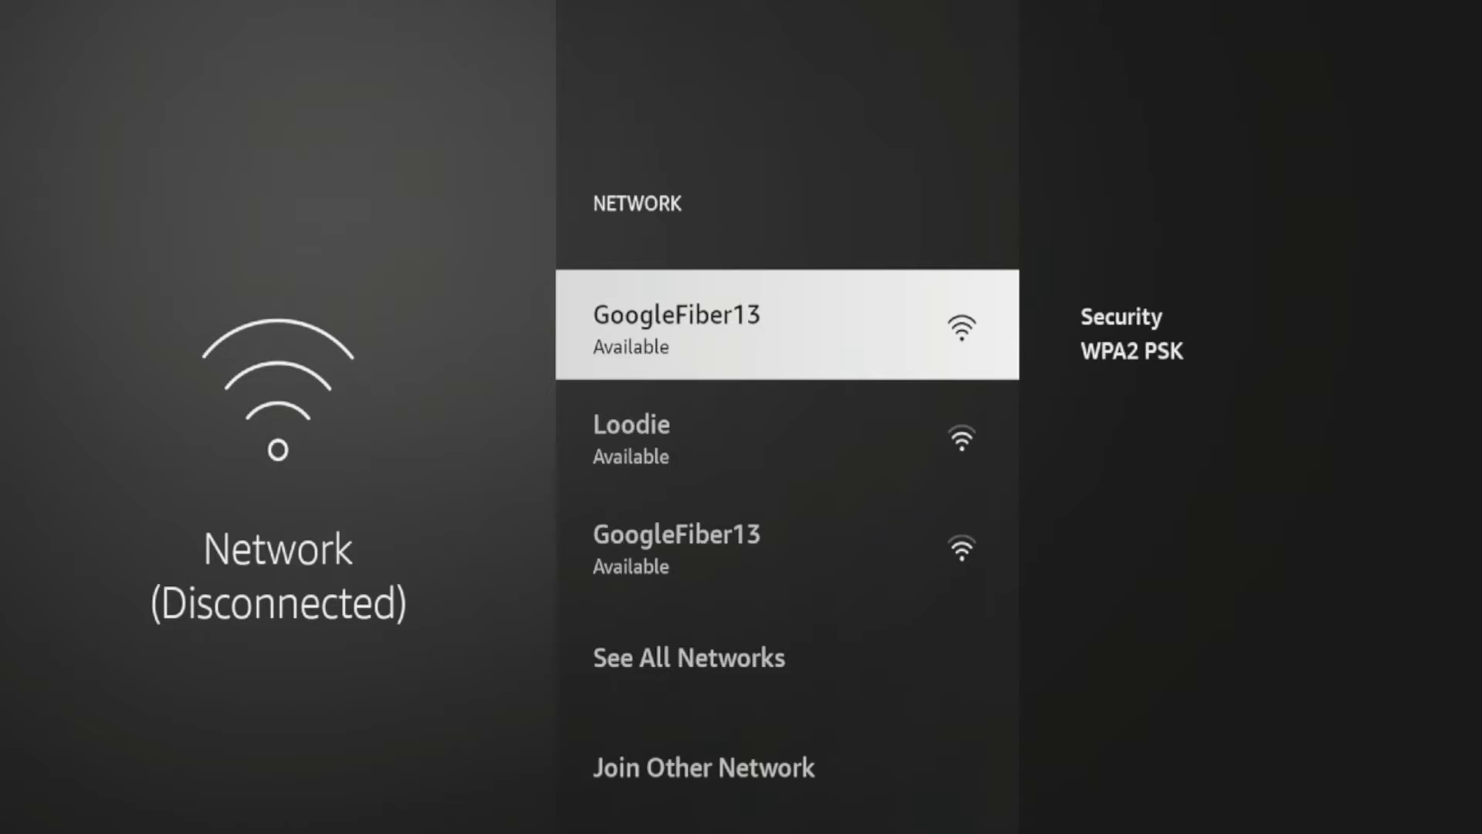
{"action": "key", "text": "Down"}
{"action": "key", "text": "Down"}
{"action": "key", "text": "Down"}
{"action": "key", "text": "Down"}
{"action": "key", "text": "Up"}
{"action": "key", "text": "Up"}
{"action": "key", "text": "Up"}
{"action": "key", "text": "Up"}
{"action": "key", "text": "Return"}
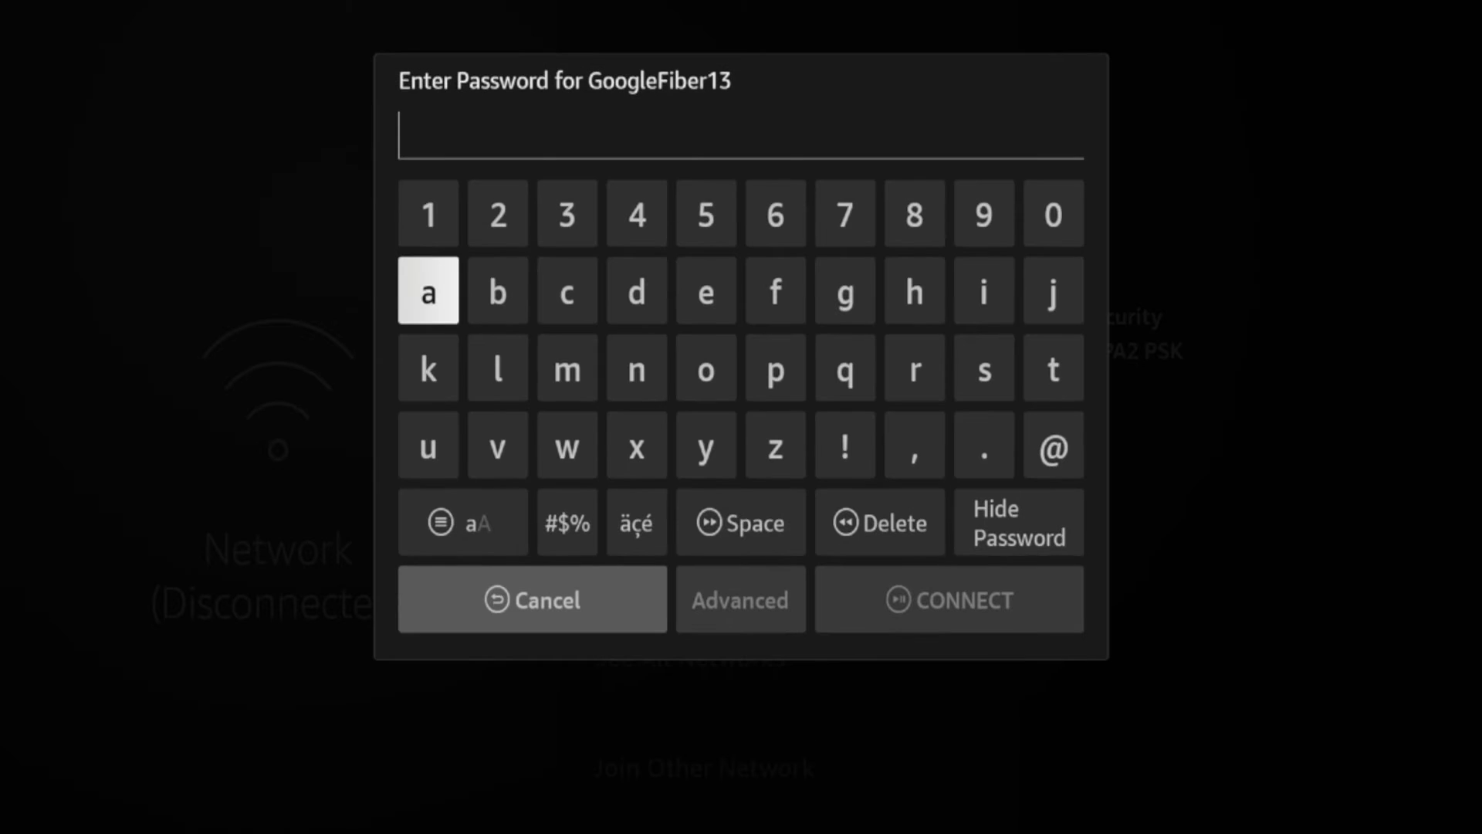
Step: Cancel the GoogleFiber13 password prompt, look over the networks again, then back out of Network settings
{"action": "key", "text": "Escape"}
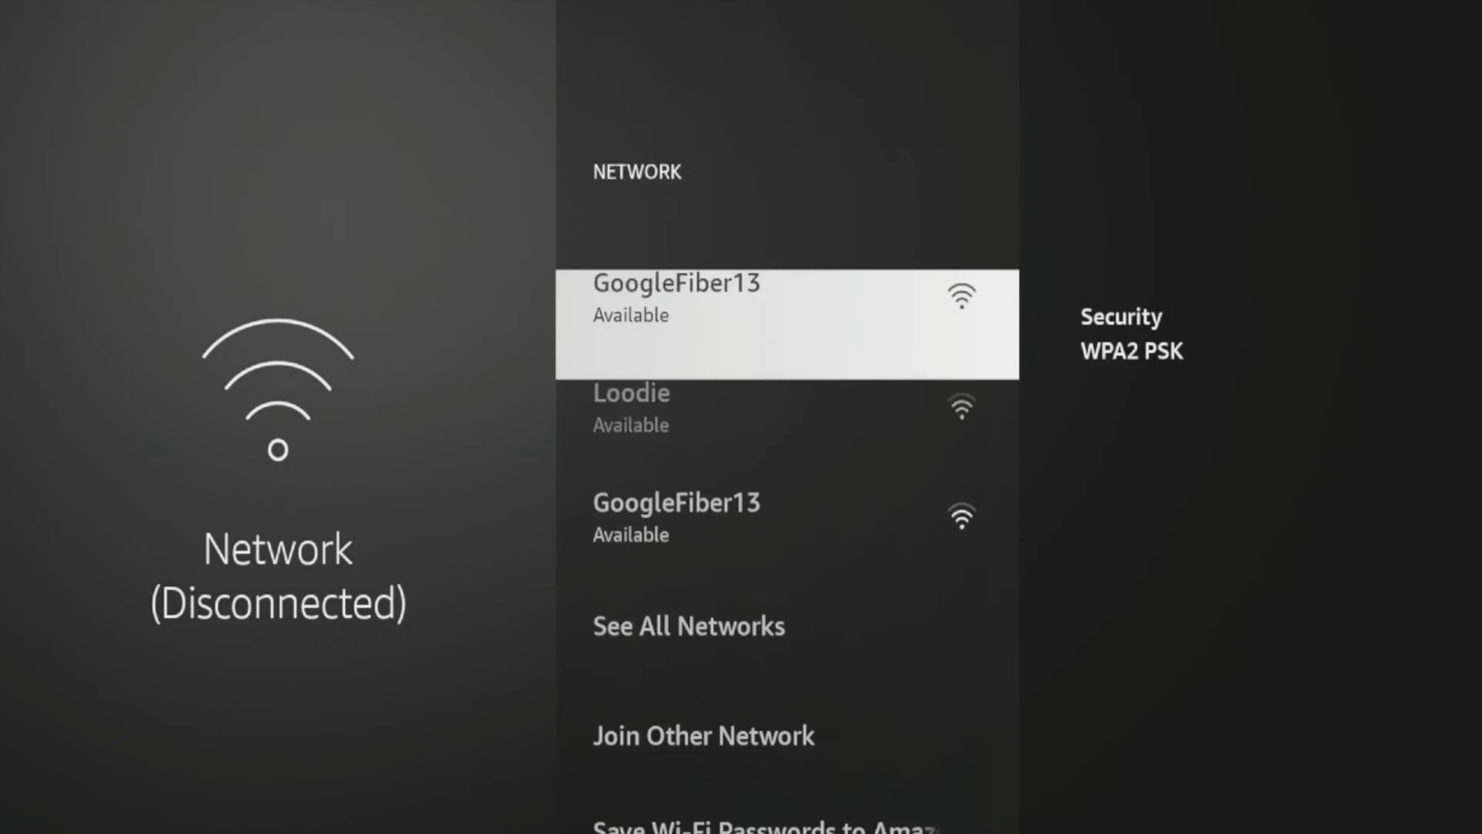
{"action": "key", "text": "Down"}
{"action": "key", "text": "Up"}
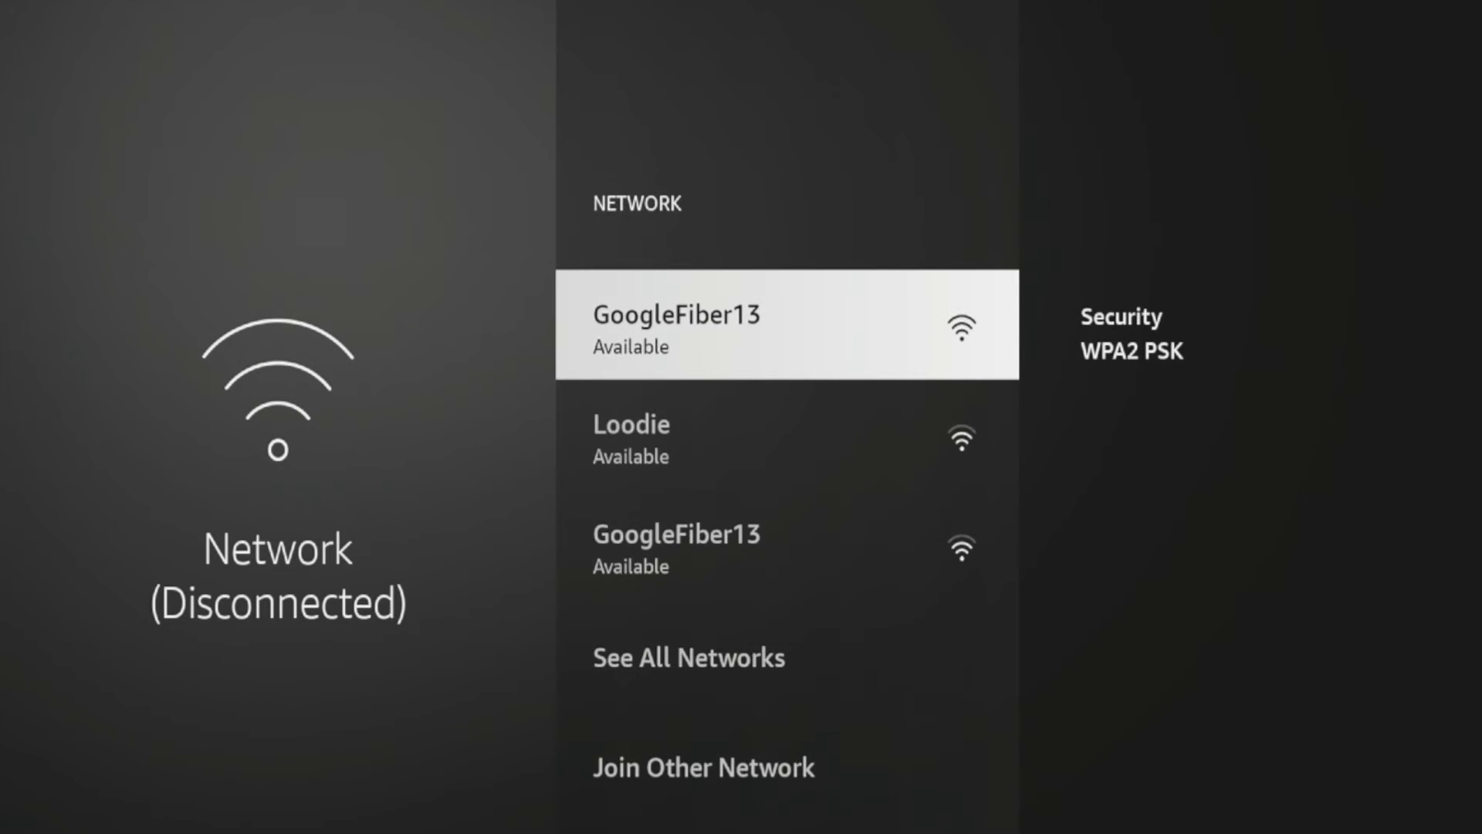
{"action": "key", "text": "Down"}
{"action": "key", "text": "Up"}
{"action": "key", "text": "Down"}
{"action": "key", "text": "Down"}
{"action": "key", "text": "Down"}
{"action": "key", "text": "Down"}
{"action": "key", "text": "Down"}
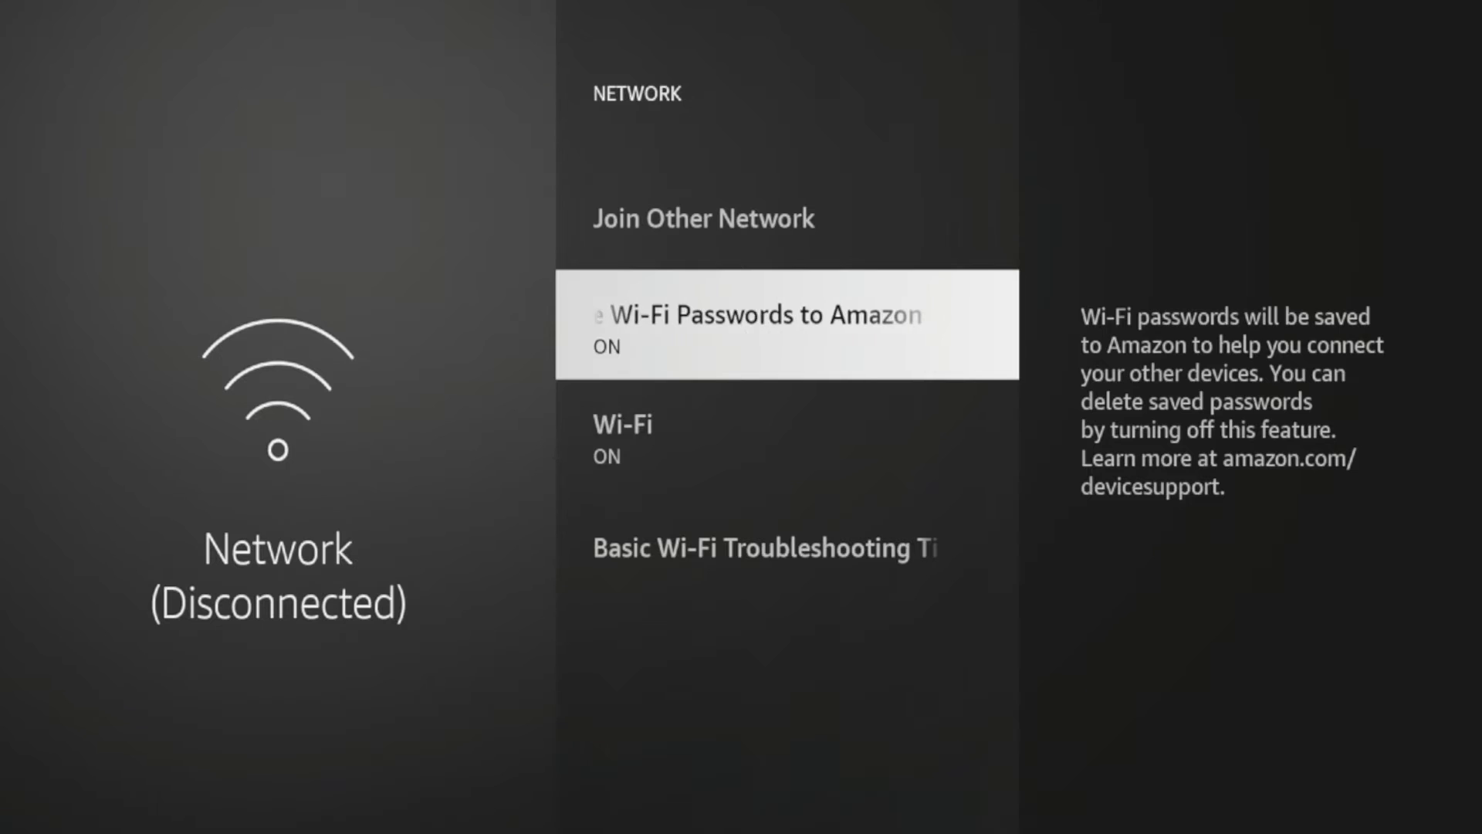
{"action": "key", "text": "Escape"}
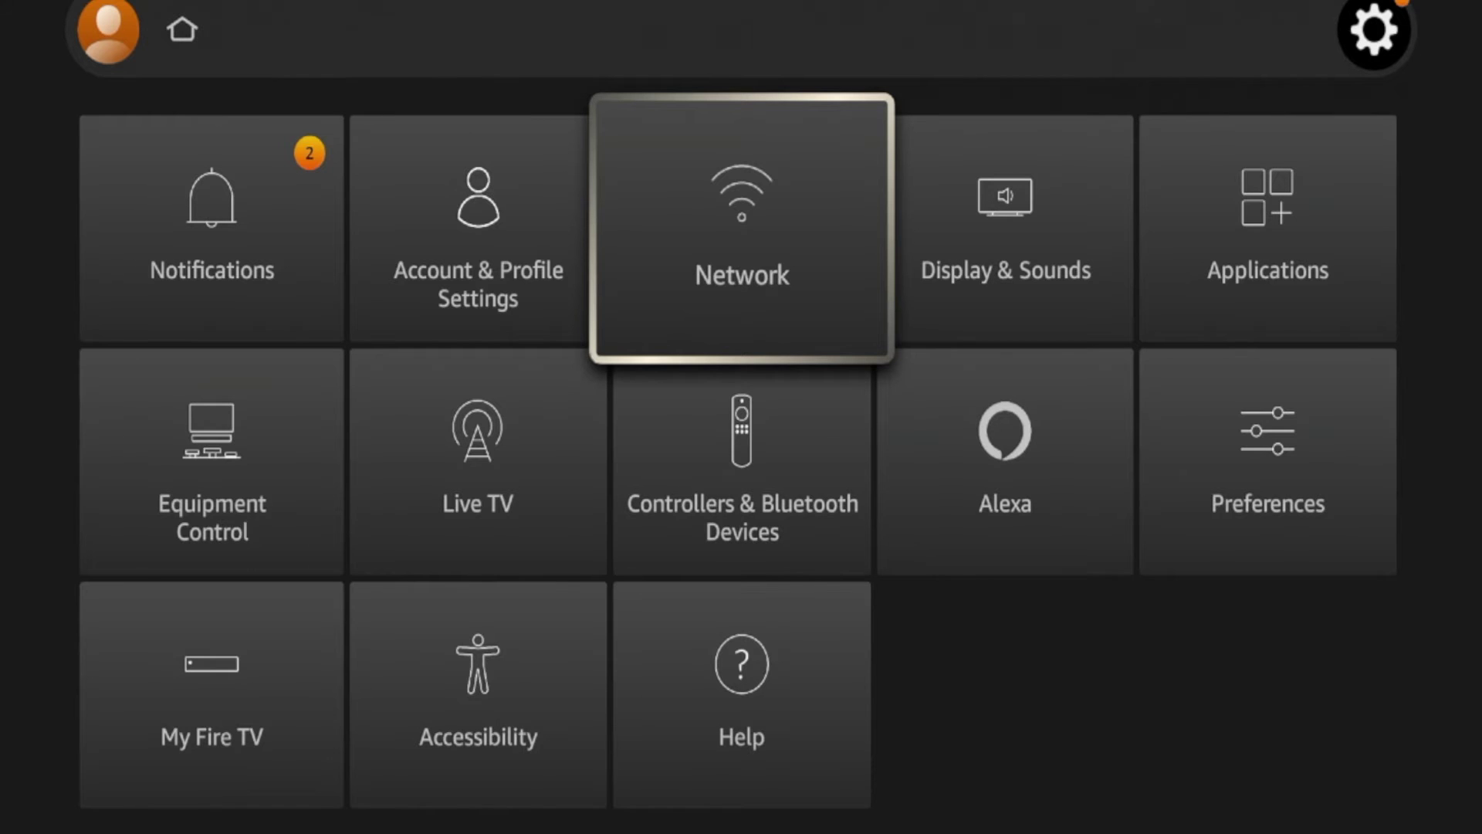
Step: Restart the Fire TV via My Fire TV > Restart and confirm Restart in the dialog
{"action": "key", "text": "Left"}
{"action": "key", "text": "Left"}
{"action": "key", "text": "Down"}
{"action": "key", "text": "Down"}
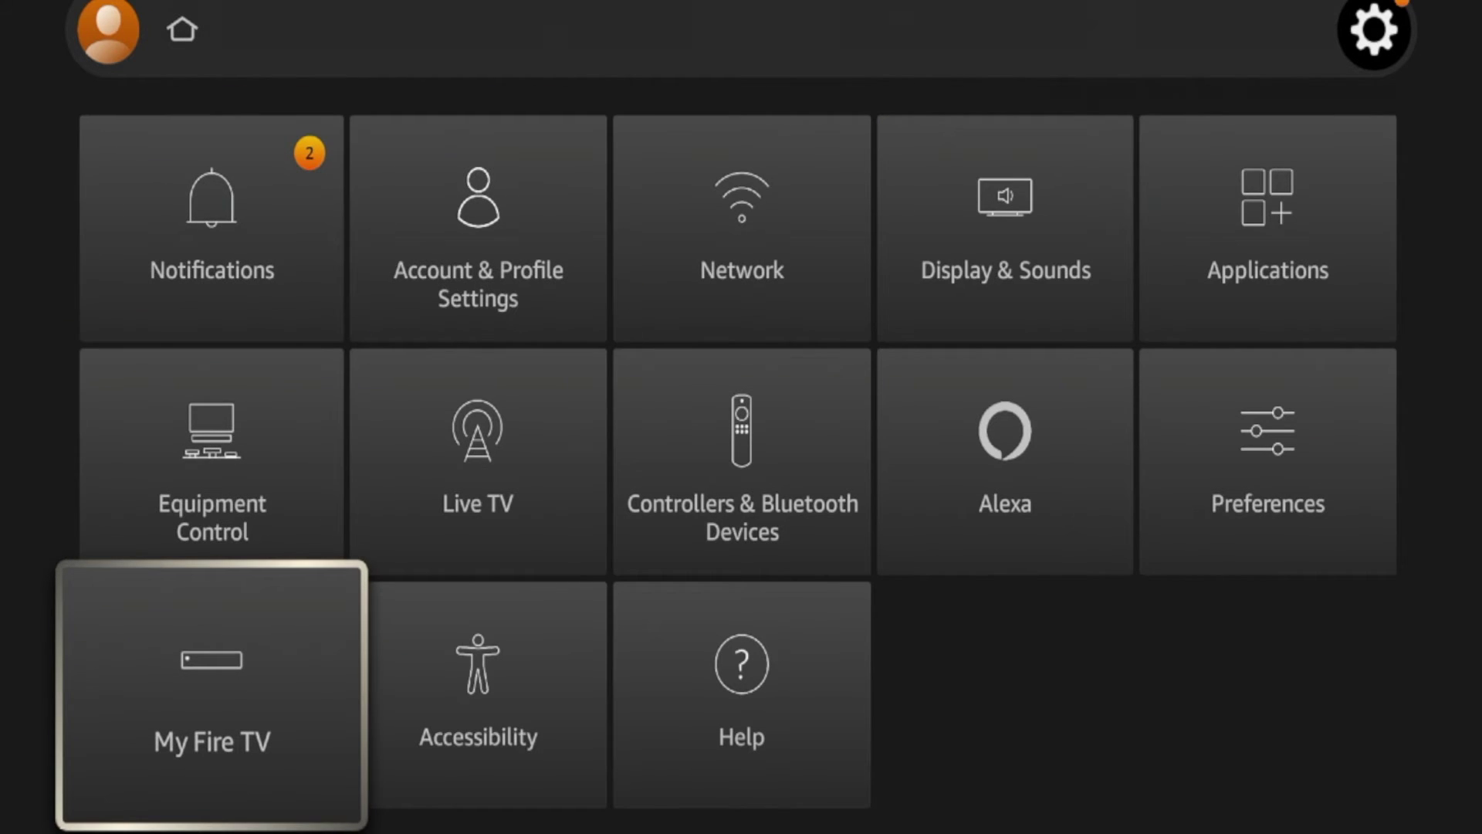
{"action": "key", "text": "Return"}
{"action": "key", "text": "Down"}
{"action": "key", "text": "Down"}
{"action": "key", "text": "Down"}
{"action": "key", "text": "Down"}
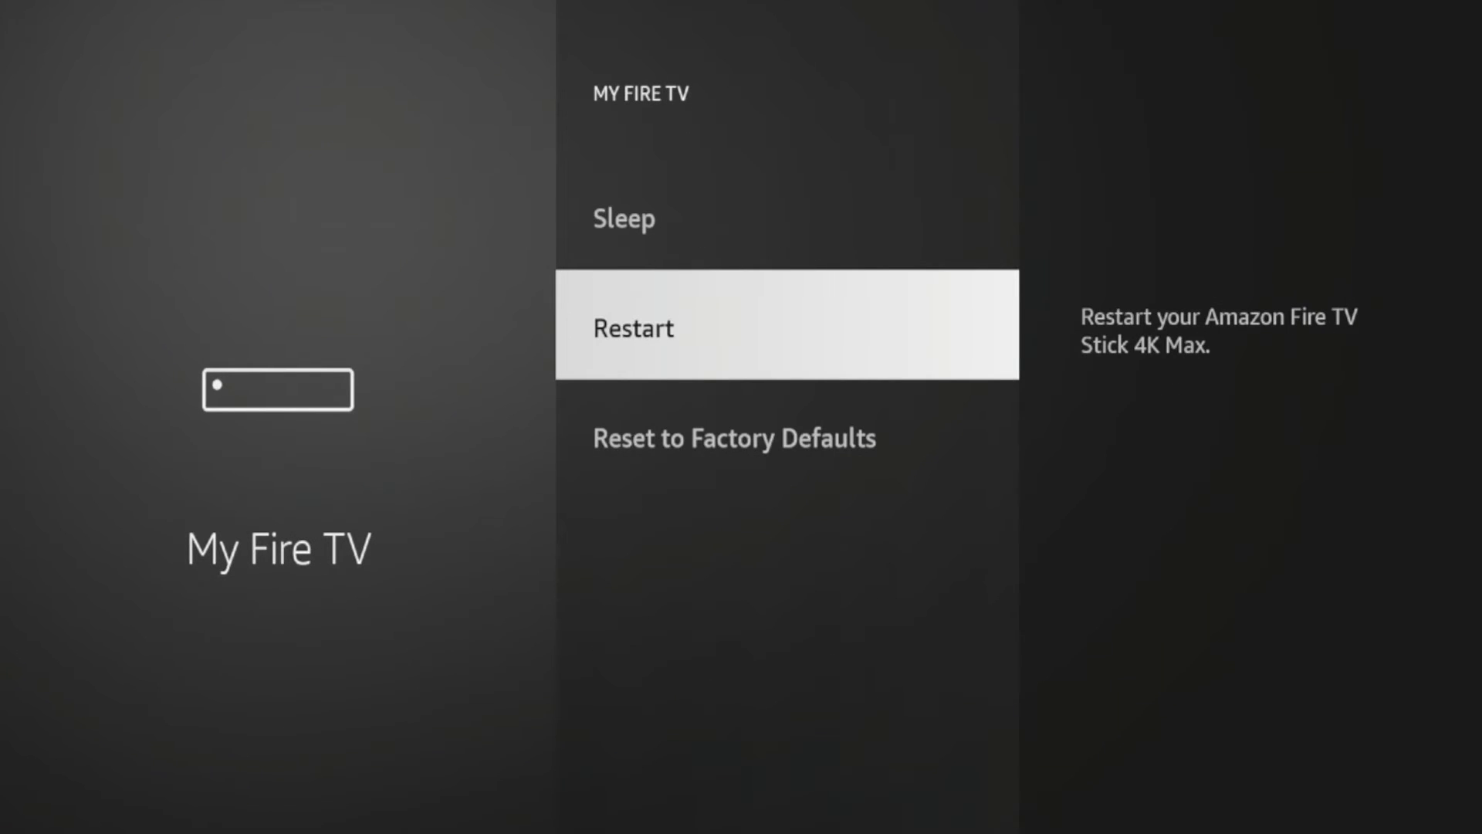
{"action": "key", "text": "Return"}
{"action": "key", "text": "Left"}
{"action": "key", "text": "Return"}
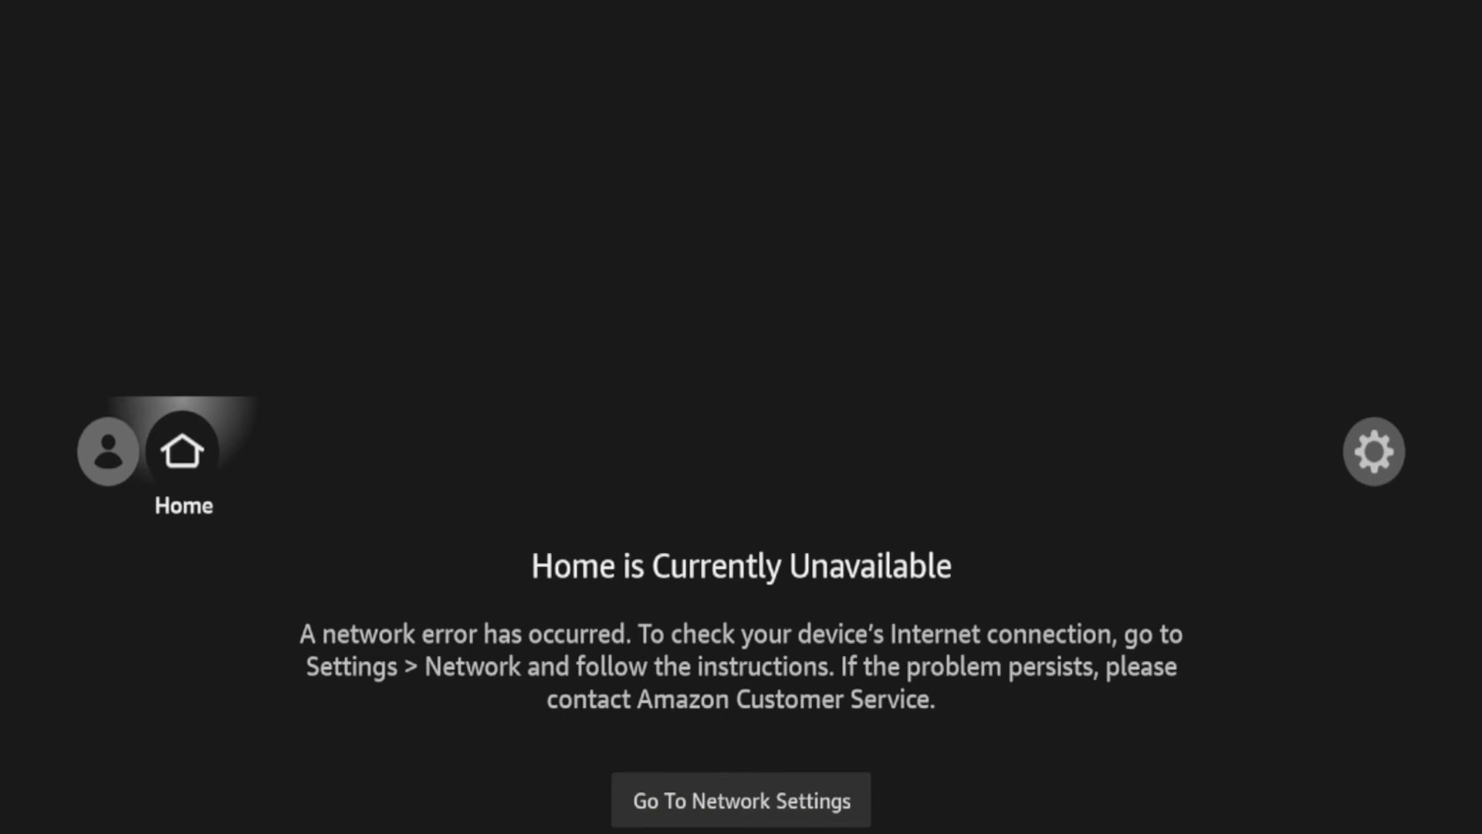
Step: Go from the Home Unavailable page to Network Settings and highlight GoogleFiber13
{"action": "key", "text": "Down"}
{"action": "key", "text": "Return"}
{"action": "key", "text": "Down"}
{"action": "key", "text": "Up"}
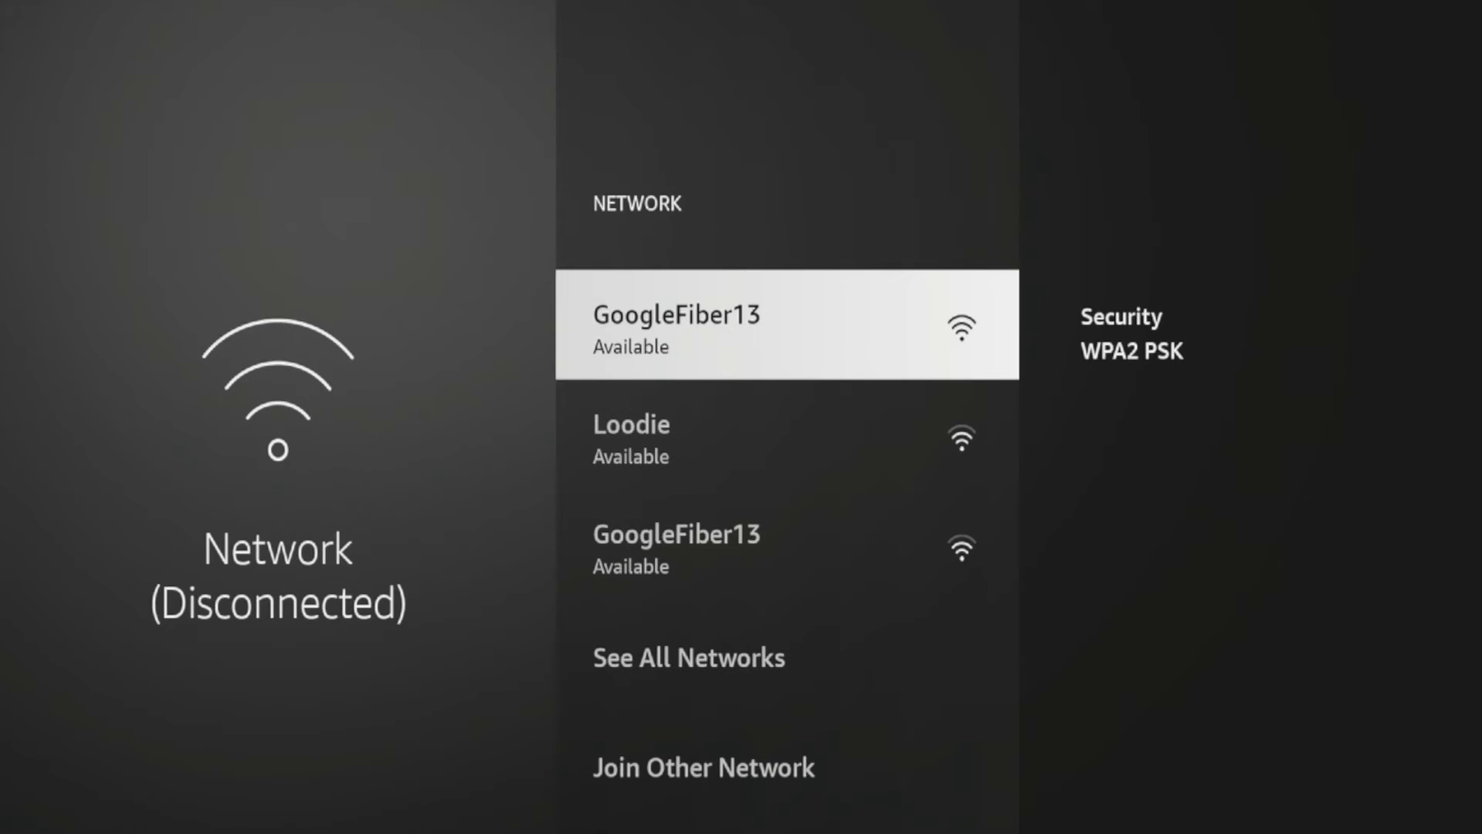
Step: Enter the GoogleFiber13 Wi-Fi password and connect, then browse the loaded home rows
{"action": "key", "text": "Return"}
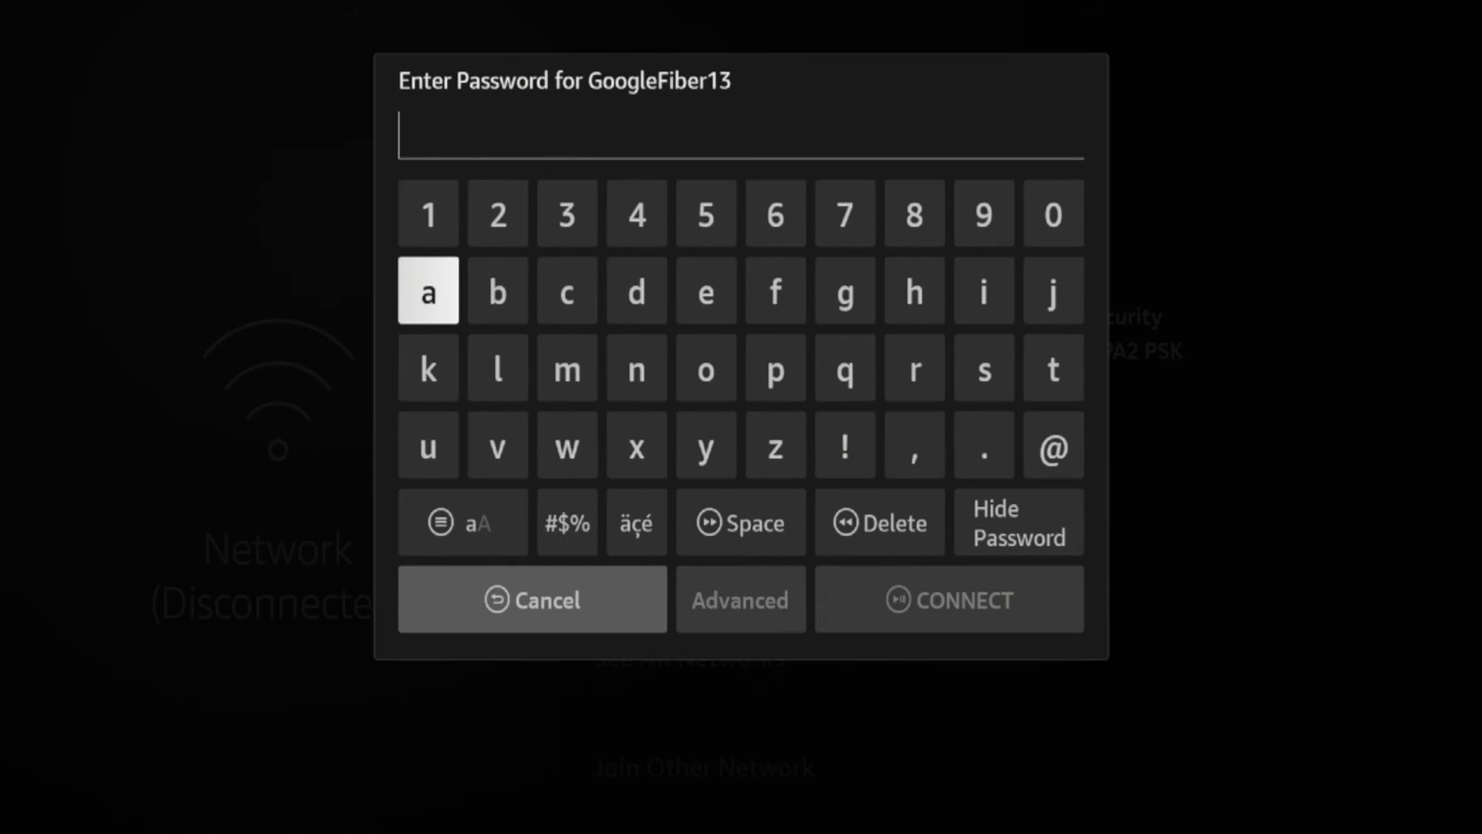
{"action": "key", "text": "Down"}
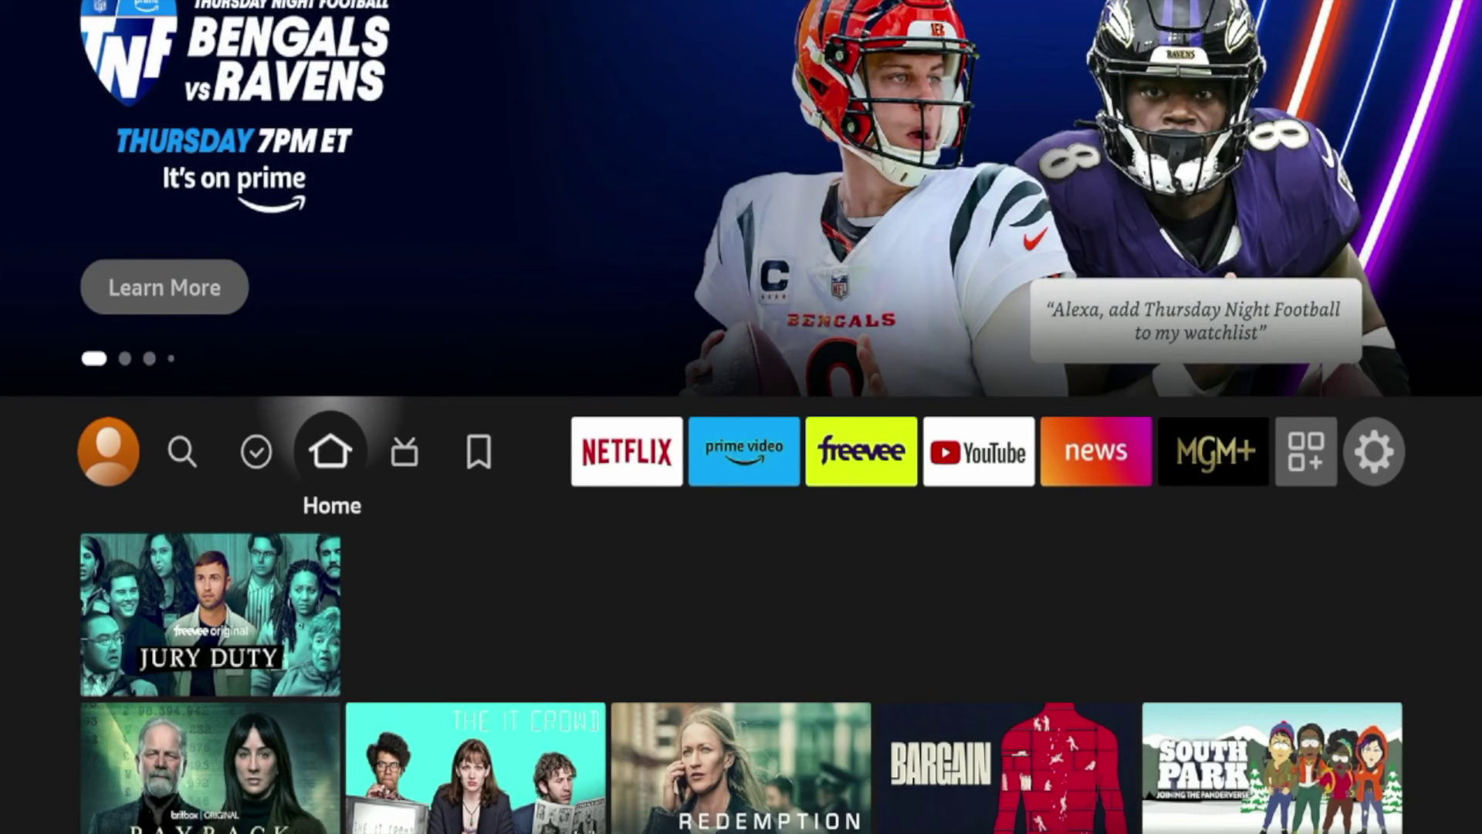
{"action": "key", "text": "Down"}
{"action": "key", "text": "Down"}
{"action": "key", "text": "Down"}
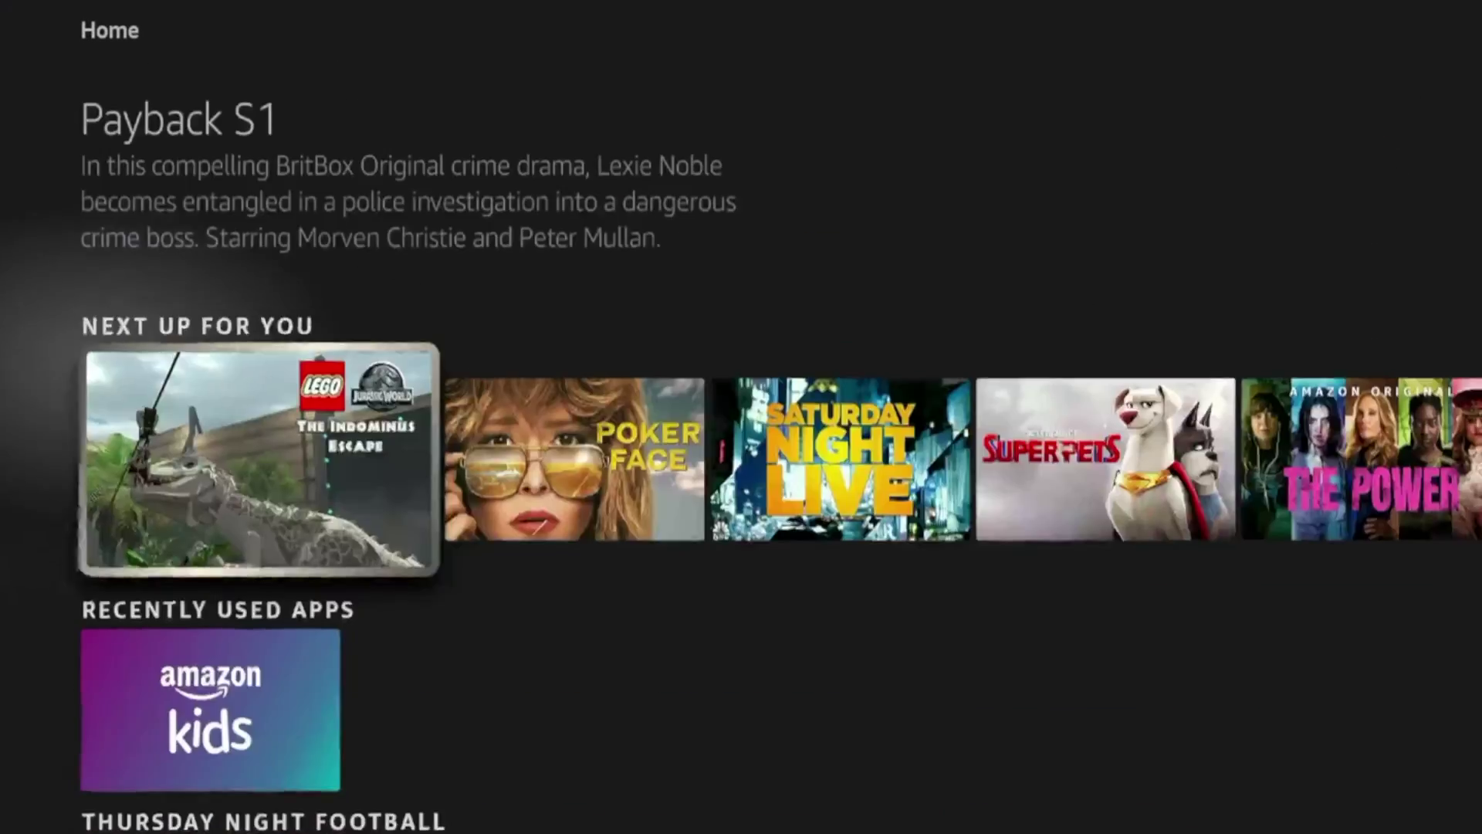
{"action": "key", "text": "Down"}
{"action": "key", "text": "Down"}
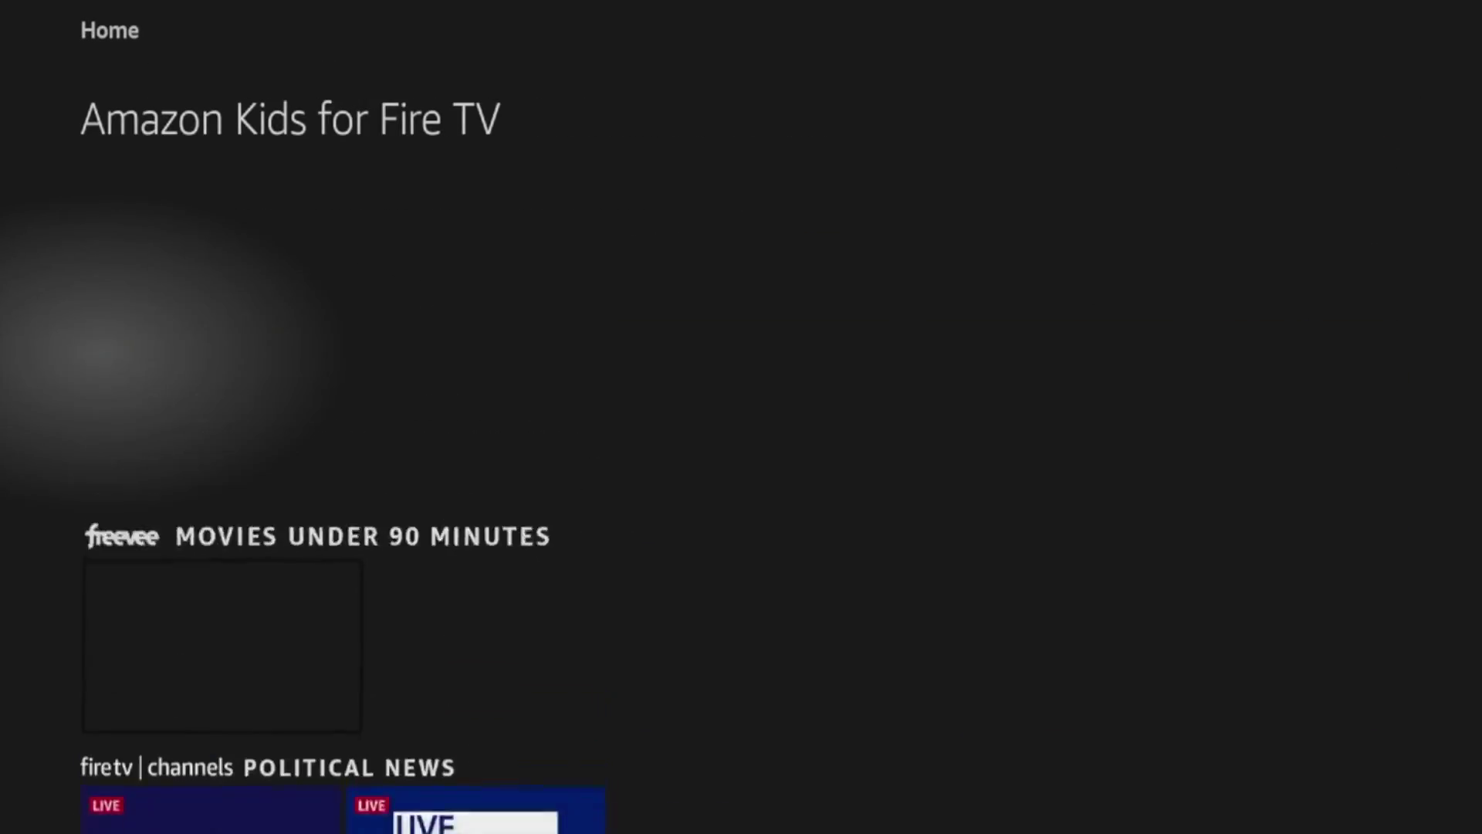
{"action": "key", "text": "Up"}
{"action": "key", "text": "Up"}
{"action": "key", "text": "Up"}
{"action": "key", "text": "Up"}
{"action": "key", "text": "Up"}
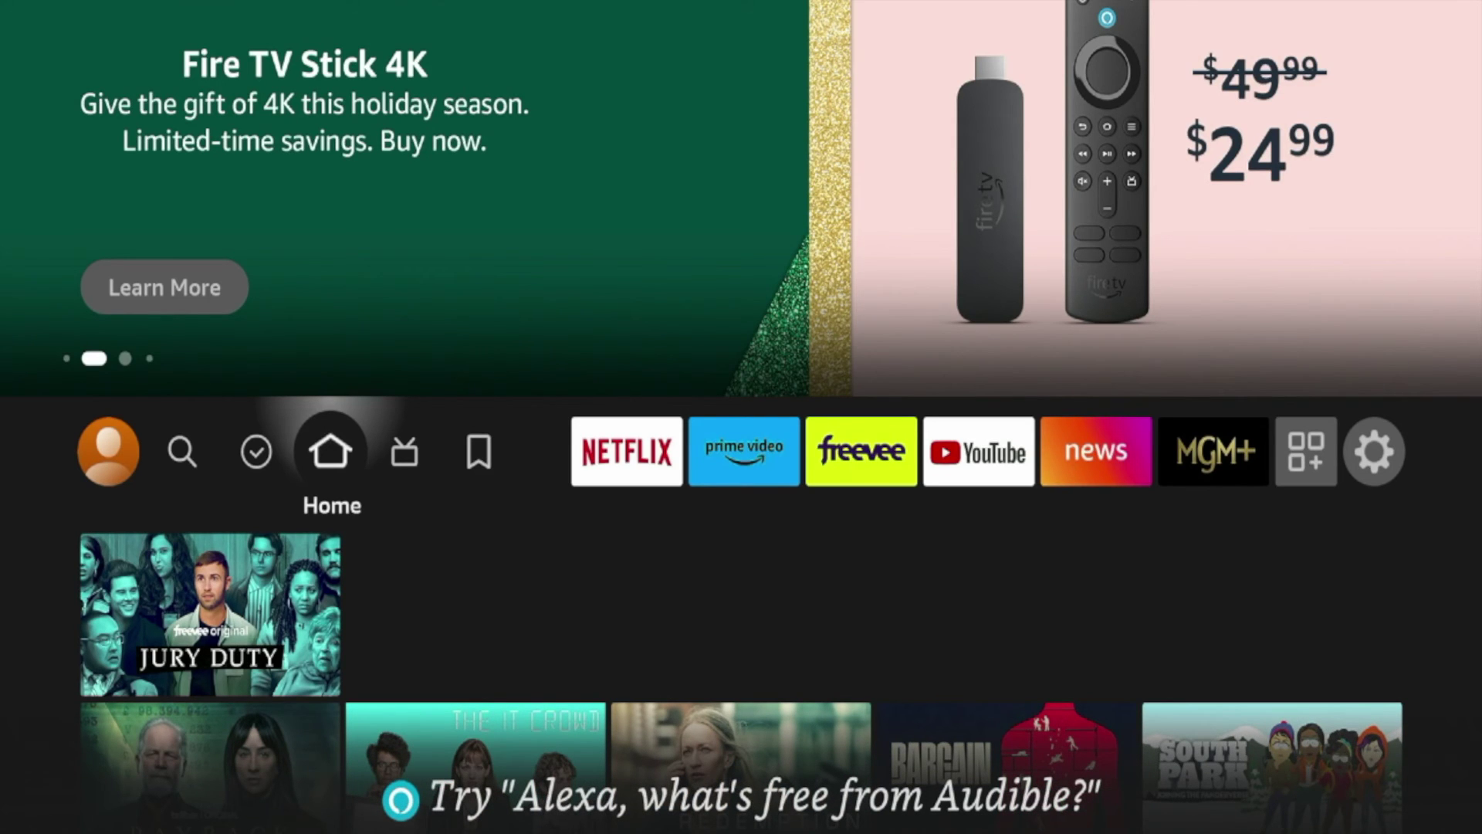
{"action": "key", "text": "Right"}
{"action": "key", "text": "Left"}
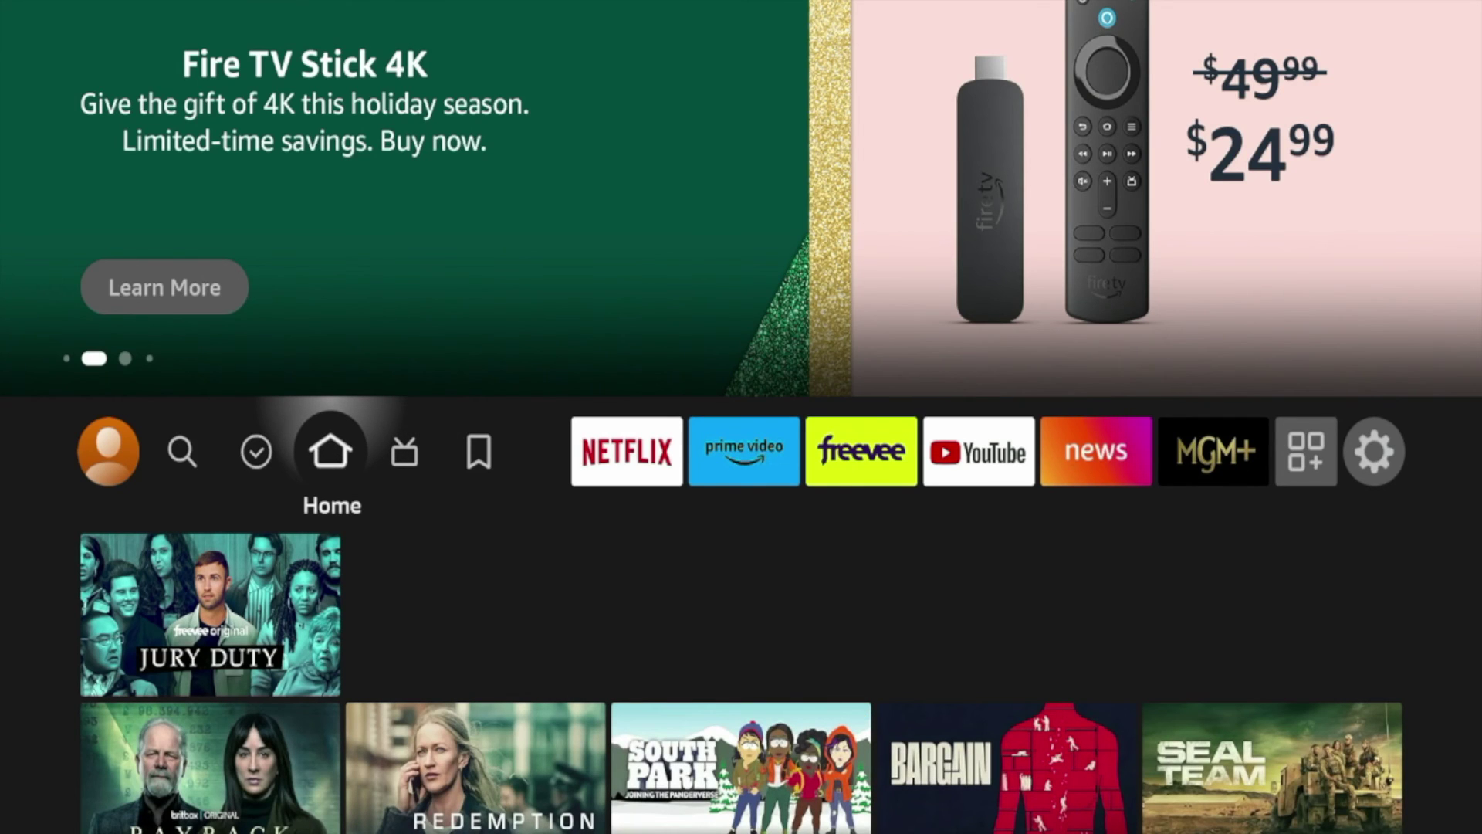